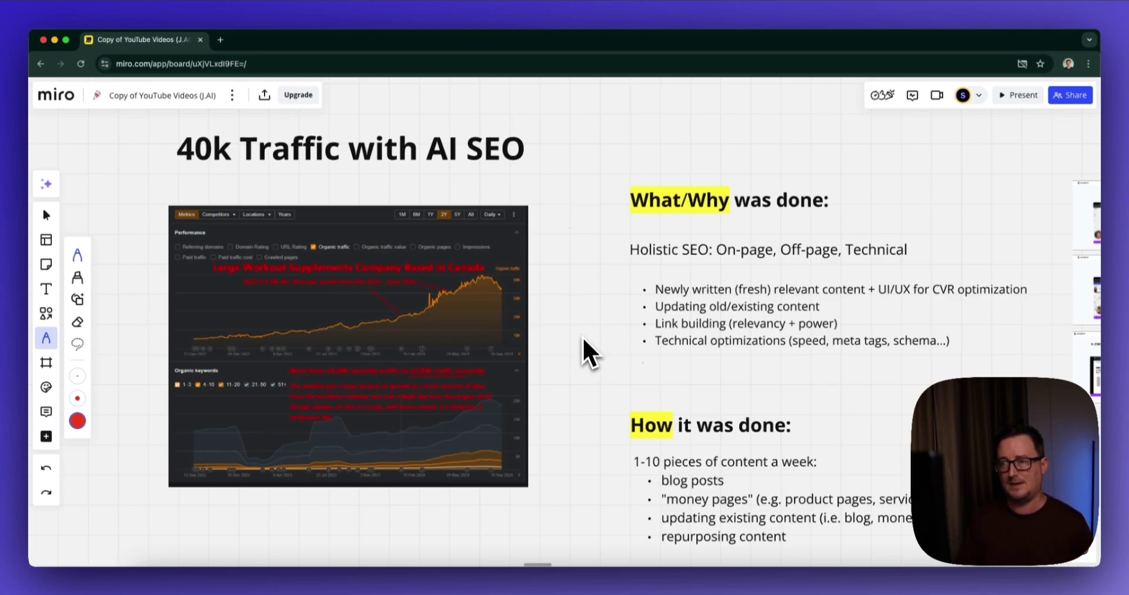
Switch Miro back to the Select tool and scroll down to the Blog Posts–Money pages–Homepage diagram
scroll(582, 336, down, 2)
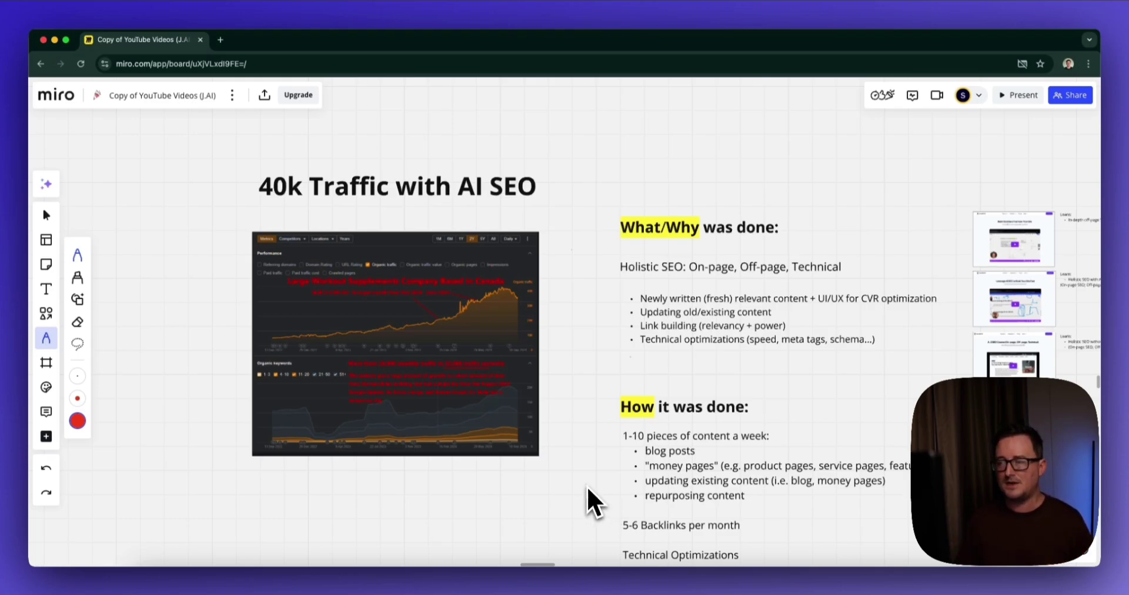
click(49, 216)
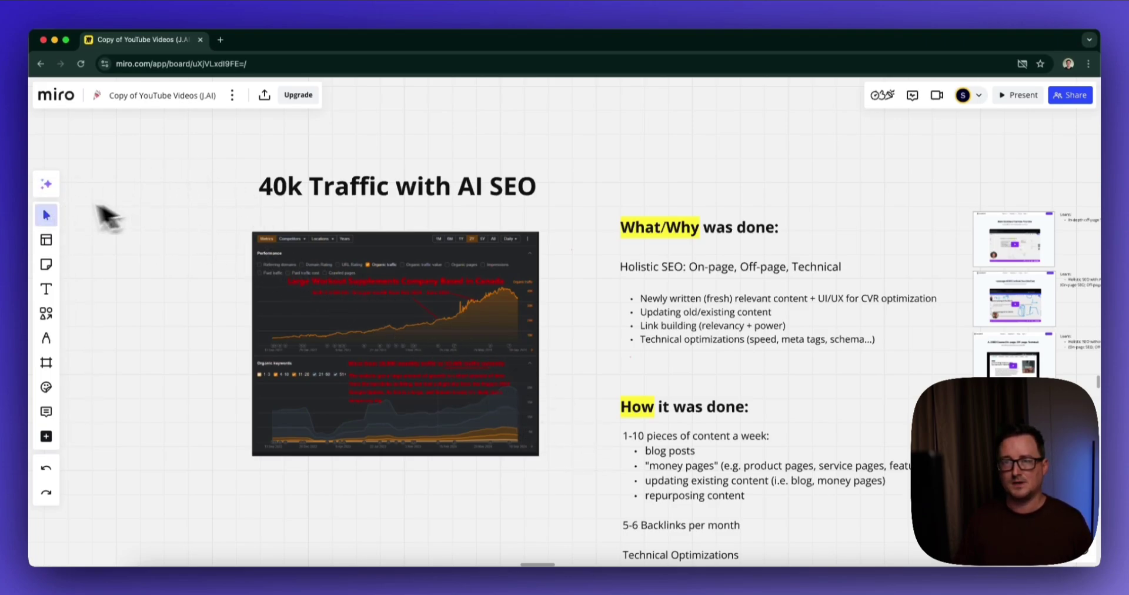
scroll(541, 277, down, 5)
scroll(562, 244, down, 5)
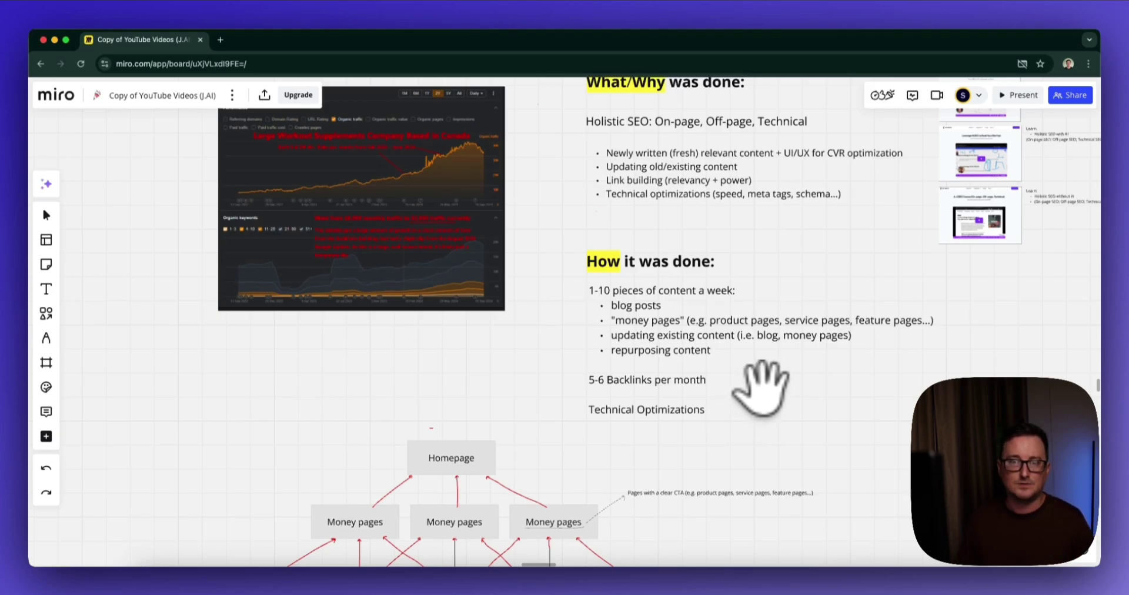
Pan the Miro board up toward the '40k Traffic with AI SEO' slide title
drag(761, 389, 774, 413)
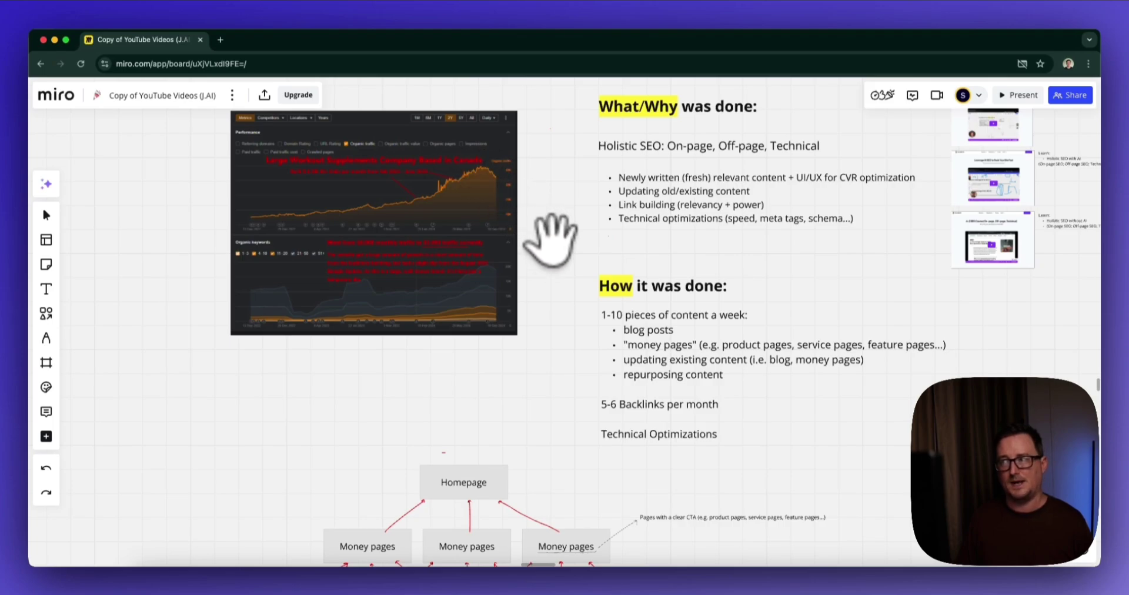
drag(550, 241, 551, 313)
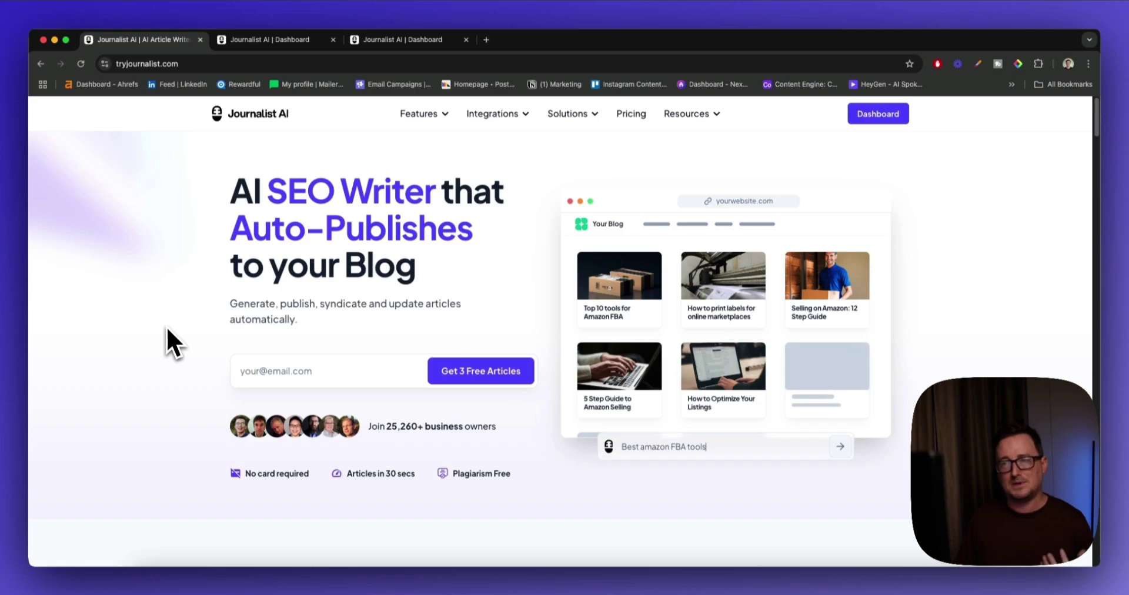
Browse the tryjournalist.com features, including the Relevant Links demo, then return to the Generate Articles dashboard
scroll(168, 327, down, 10)
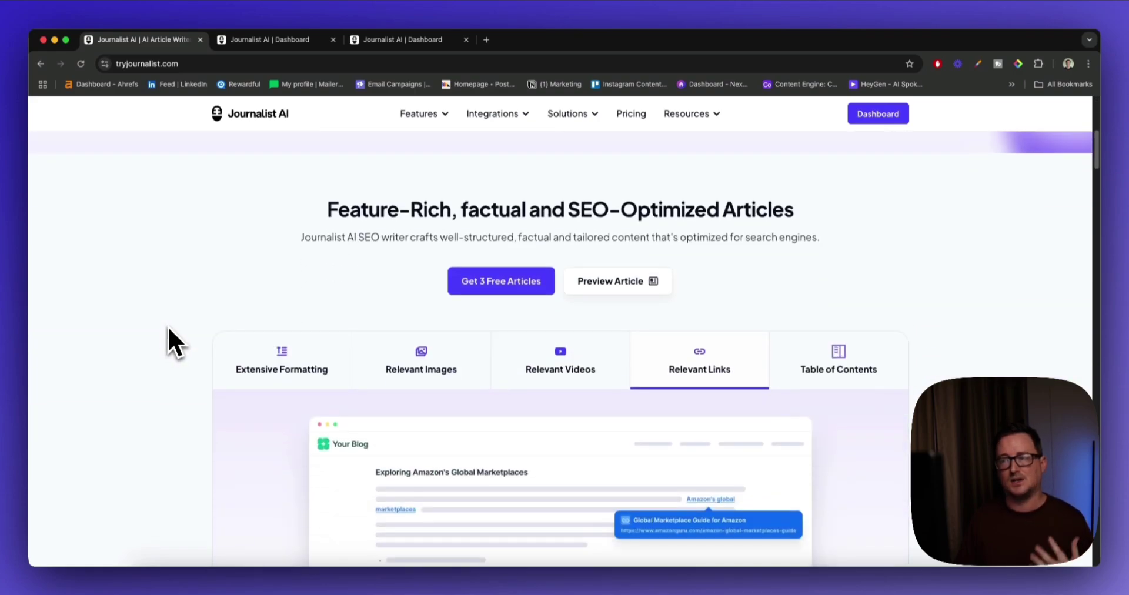
scroll(168, 342, up, 1)
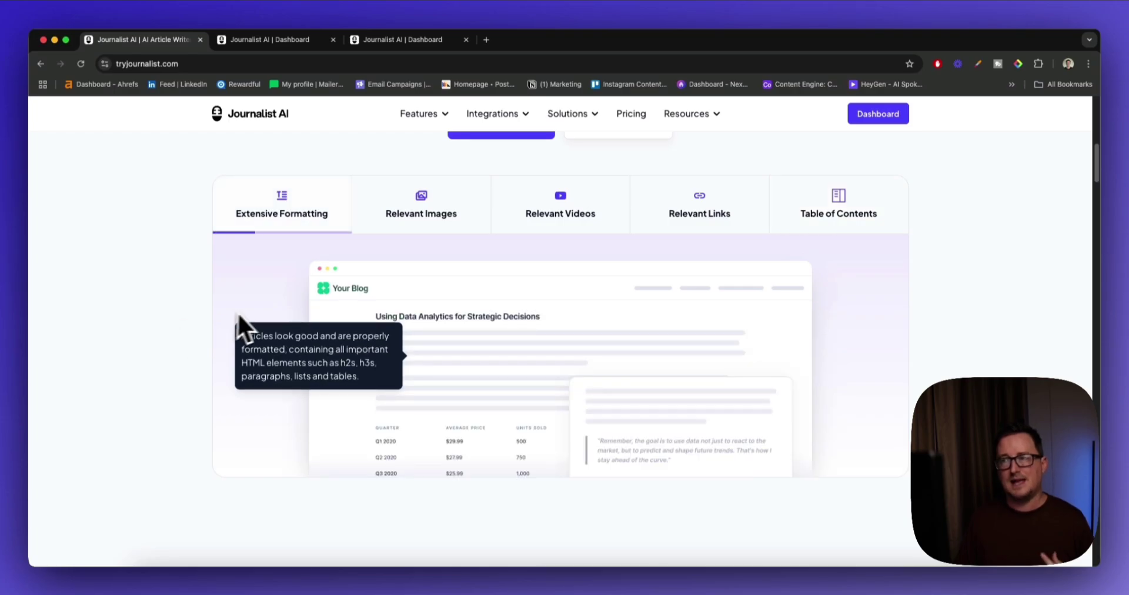
click(694, 226)
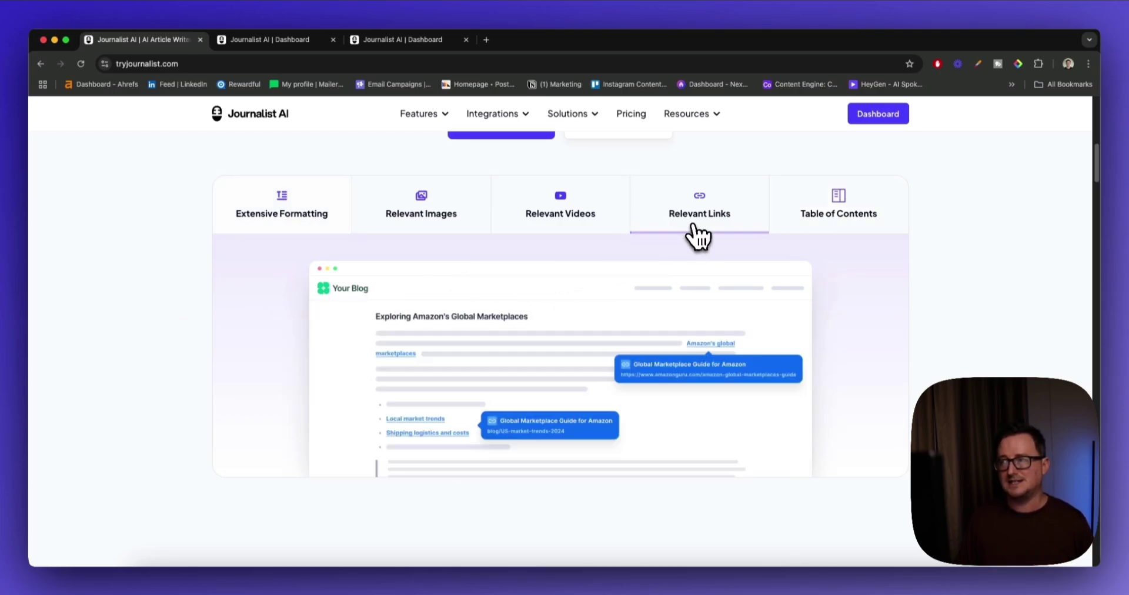
click(824, 222)
scroll(796, 257, down, 10)
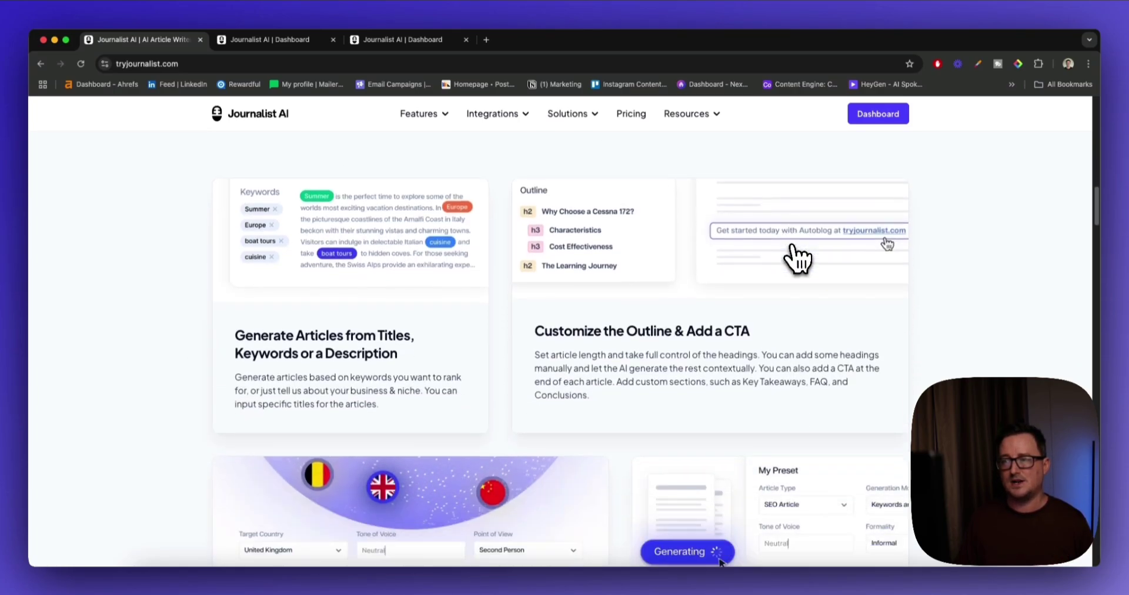
scroll(796, 257, down, 6)
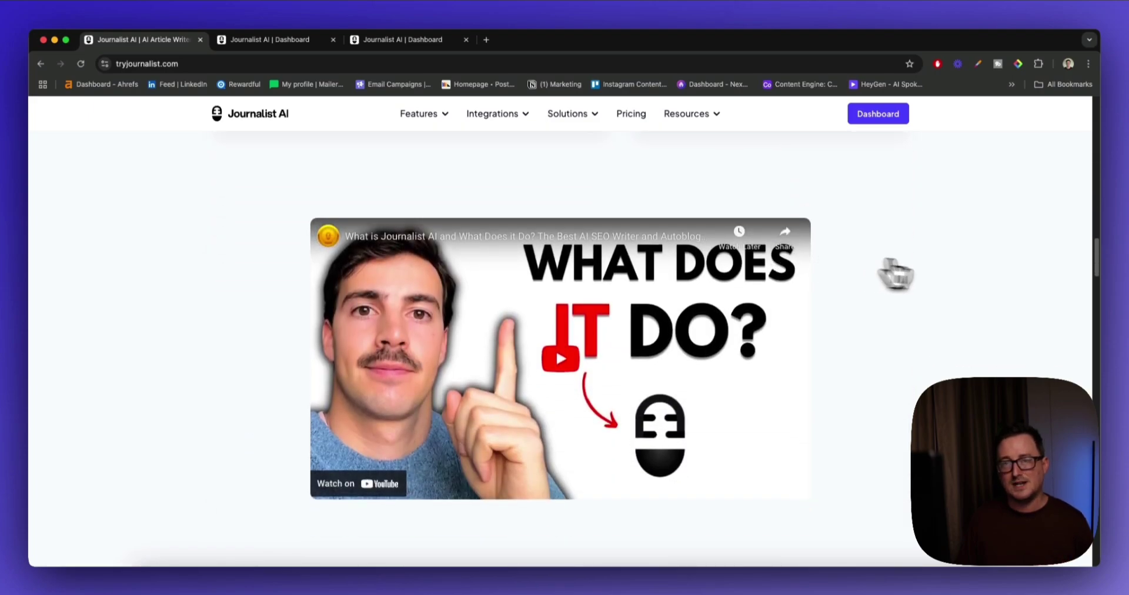
scroll(959, 279, down, 3)
scroll(960, 280, down, 3)
scroll(961, 279, down, 5)
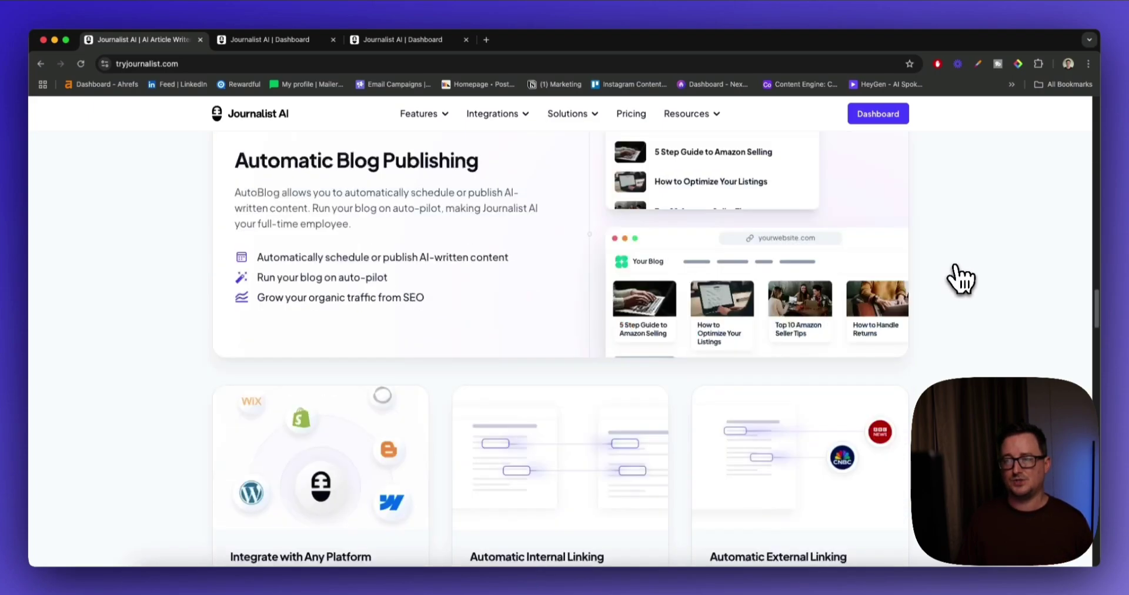
scroll(960, 280, up, 5)
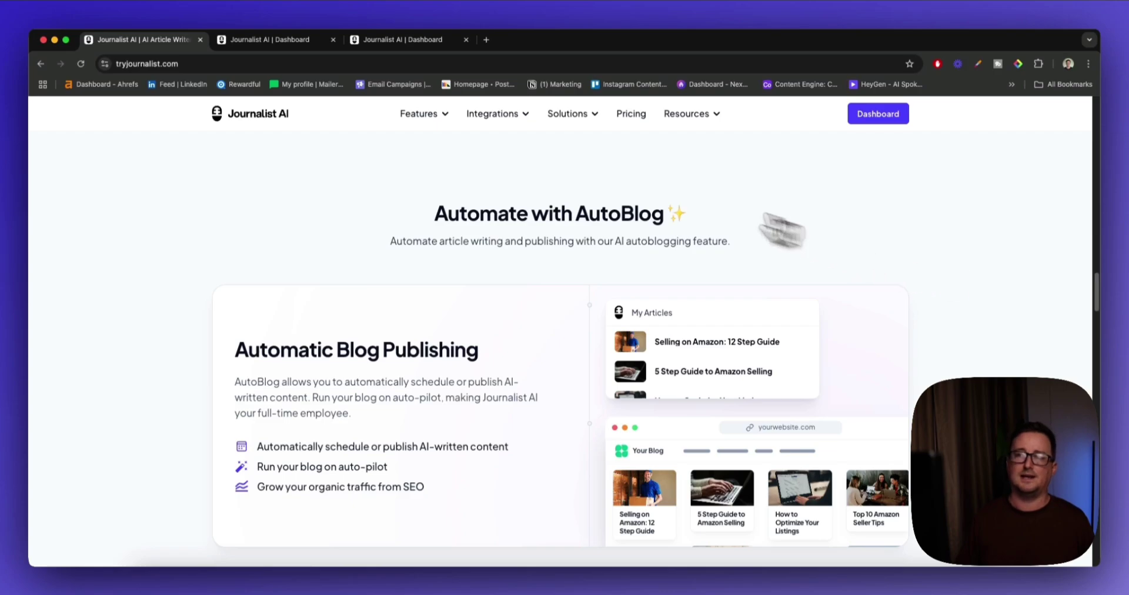
click(298, 41)
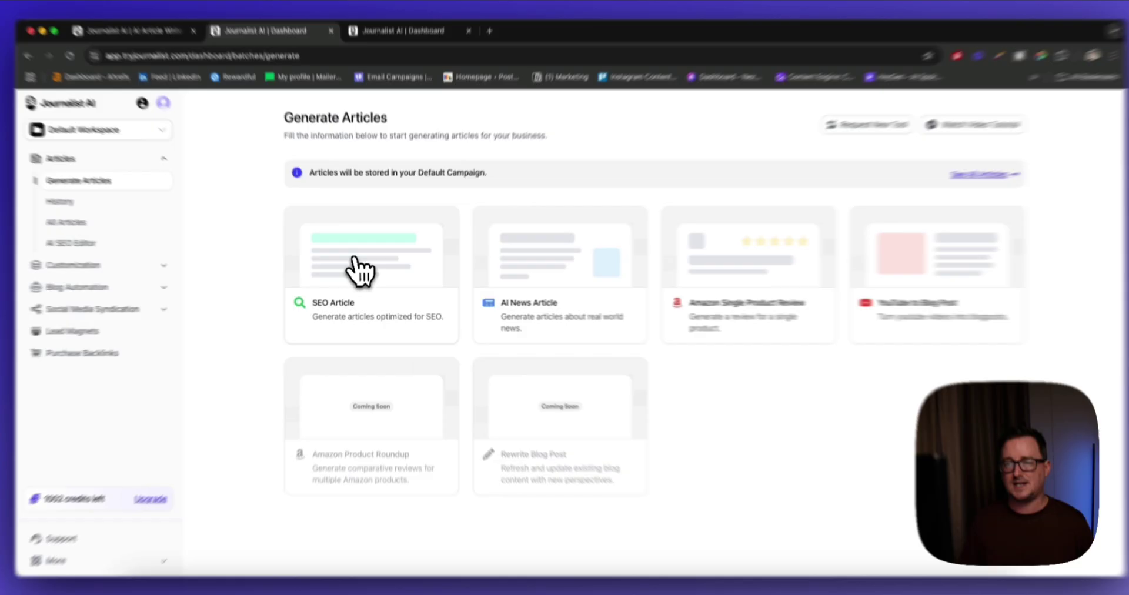
Try an SEO Article with three keyword rows and the Import tab, then switch to the bread article editor
click(356, 262)
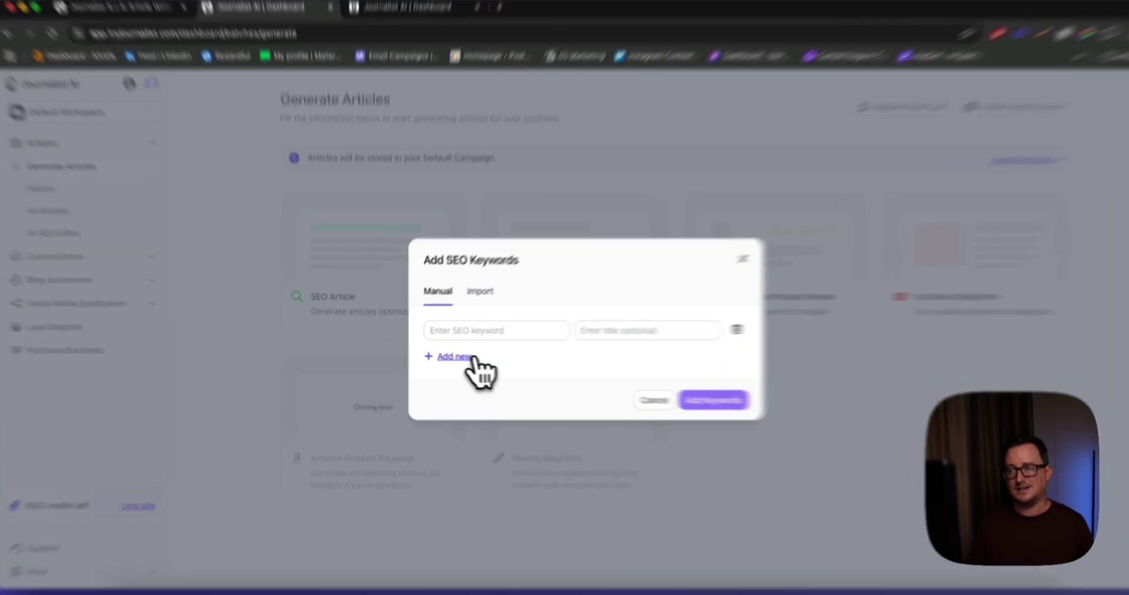
click(454, 356)
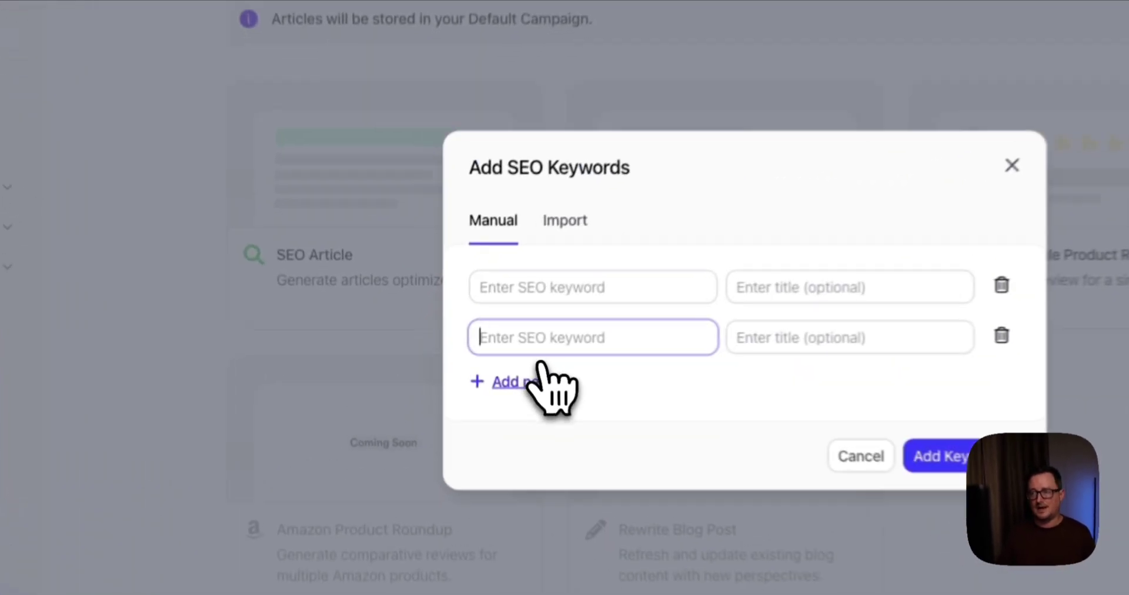
click(456, 382)
click(580, 185)
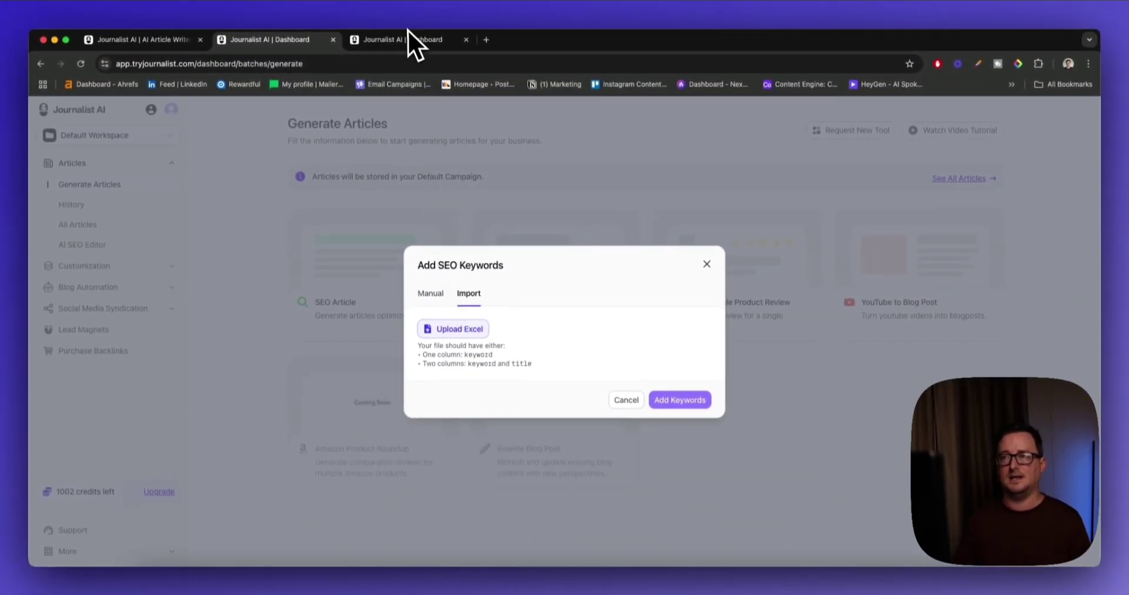
click(411, 41)
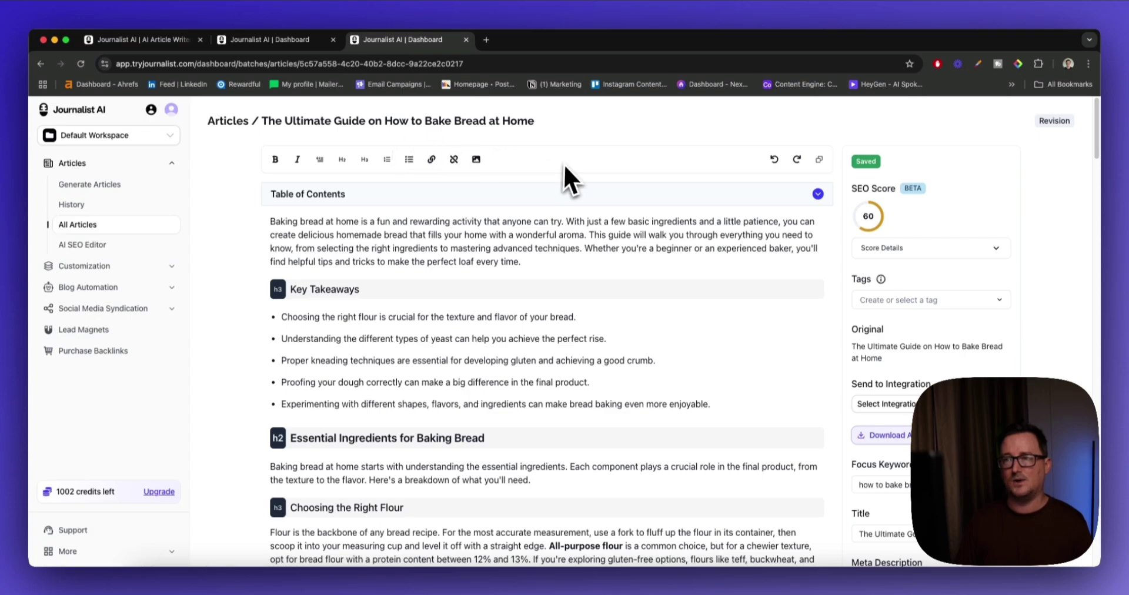
click(785, 199)
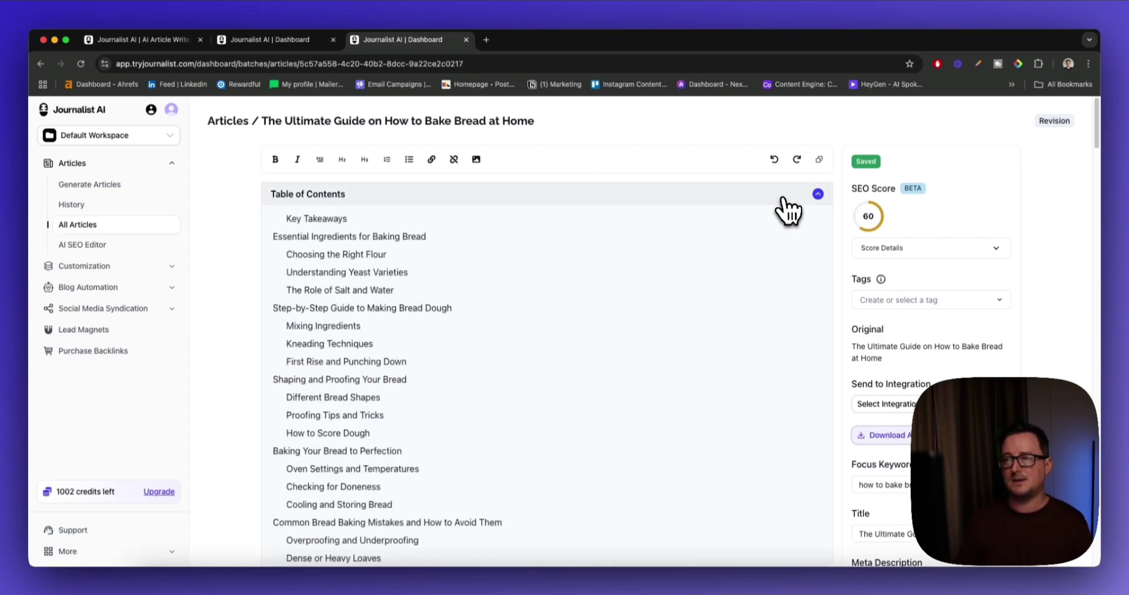
click(783, 200)
scroll(716, 266, down, 5)
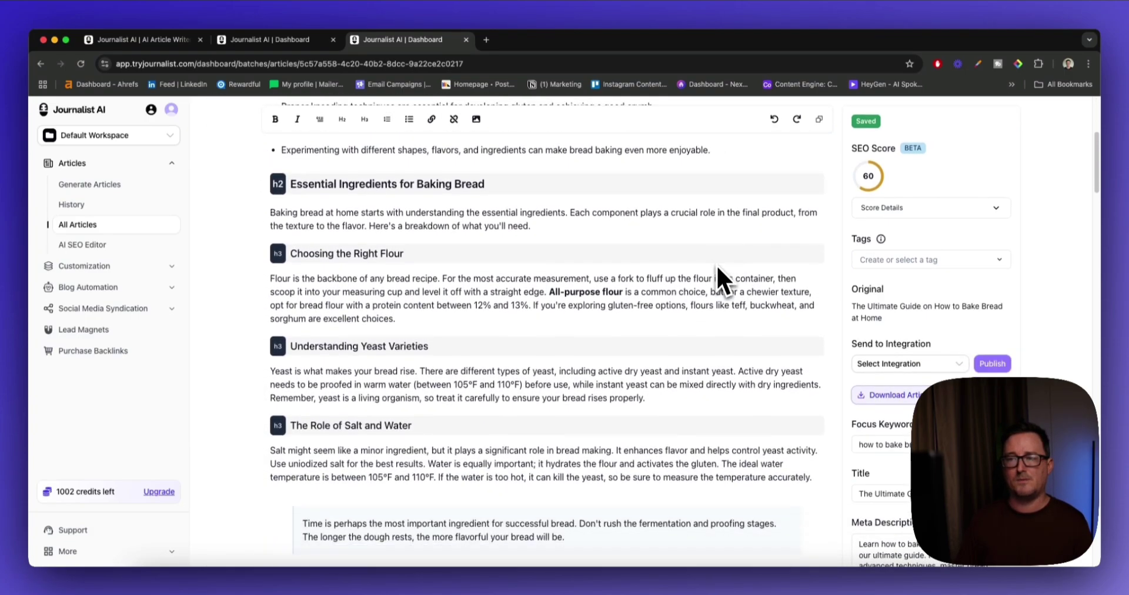
scroll(716, 265, down, 6)
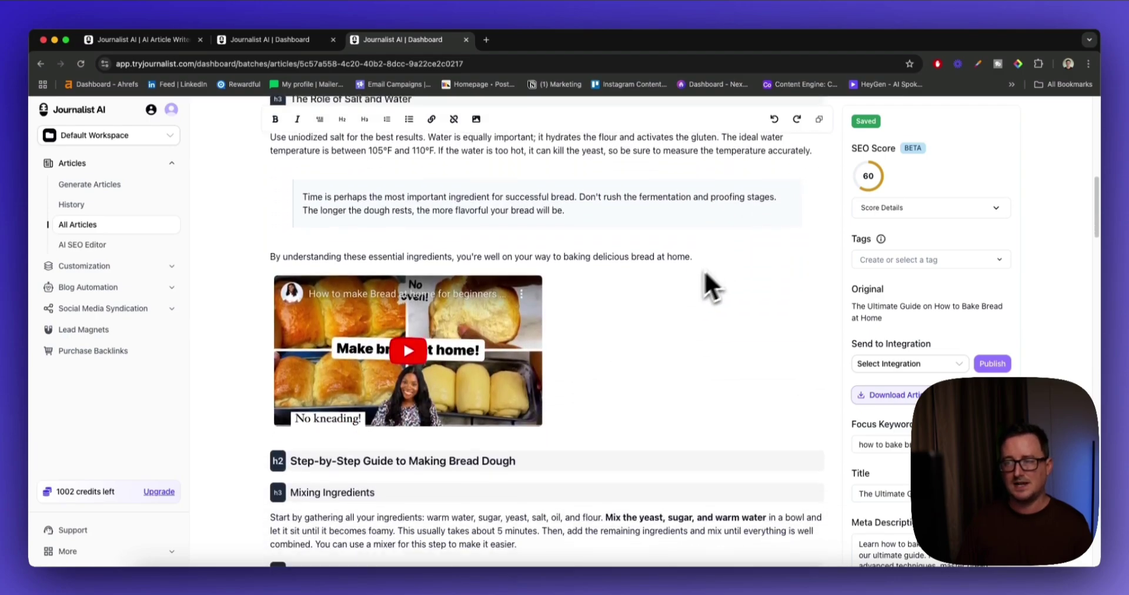
scroll(583, 306, down, 8)
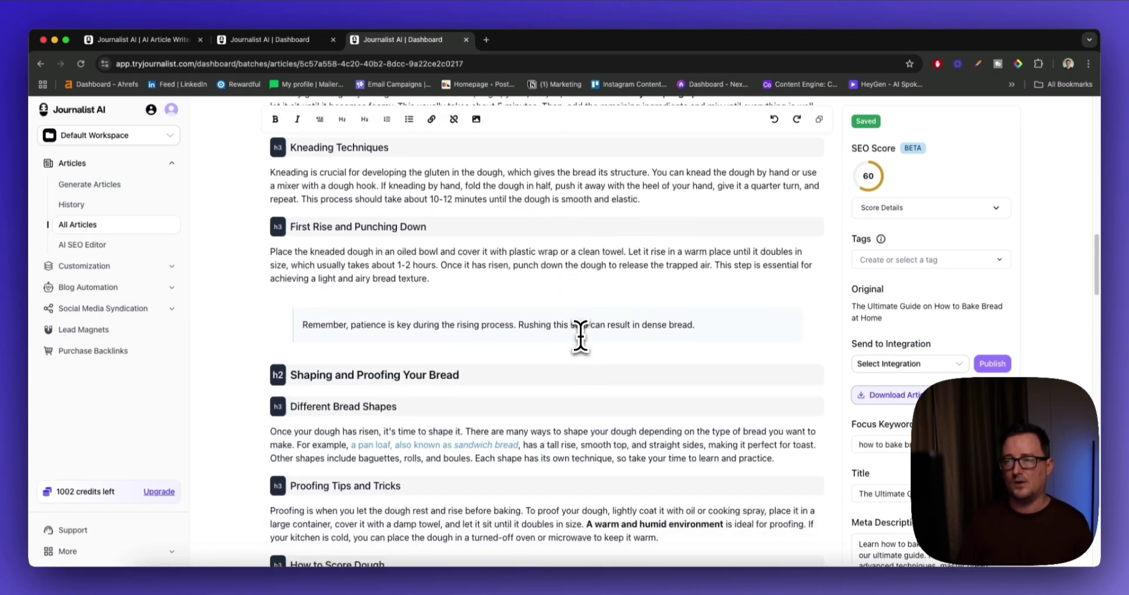
scroll(576, 332, down, 4)
scroll(547, 294, down, 1)
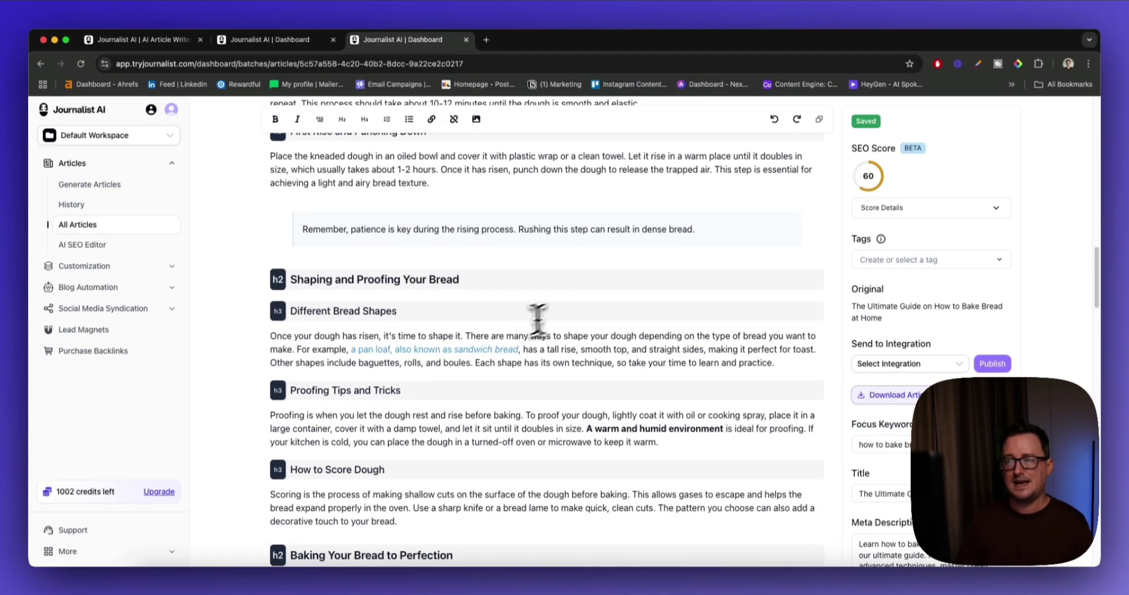
scroll(565, 326, down, 5)
scroll(576, 326, down, 1)
scroll(590, 295, down, 9)
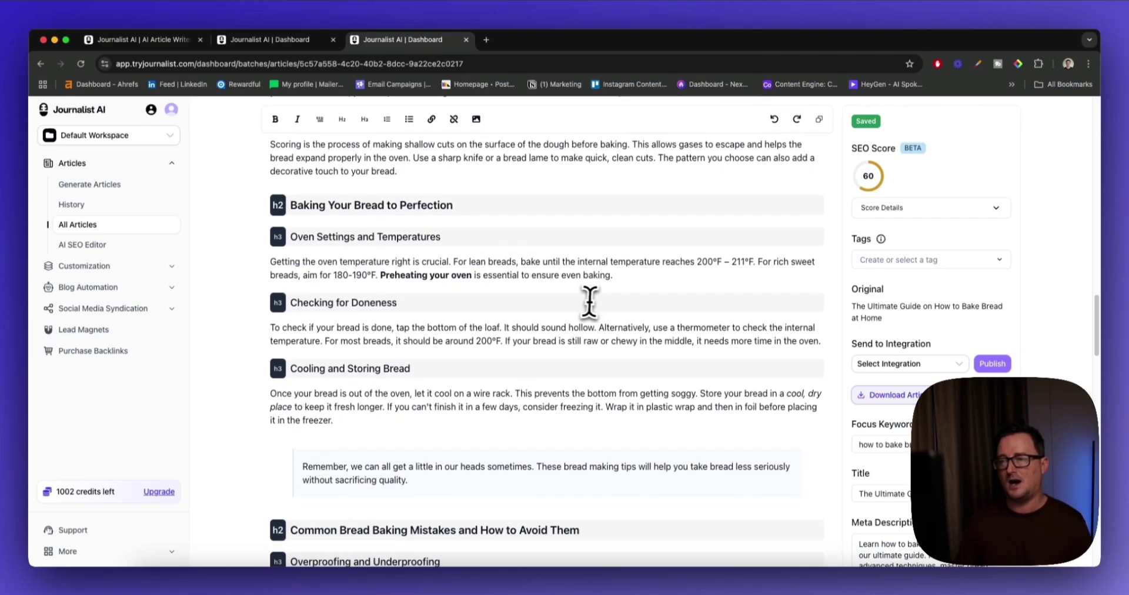
scroll(603, 303, down, 13)
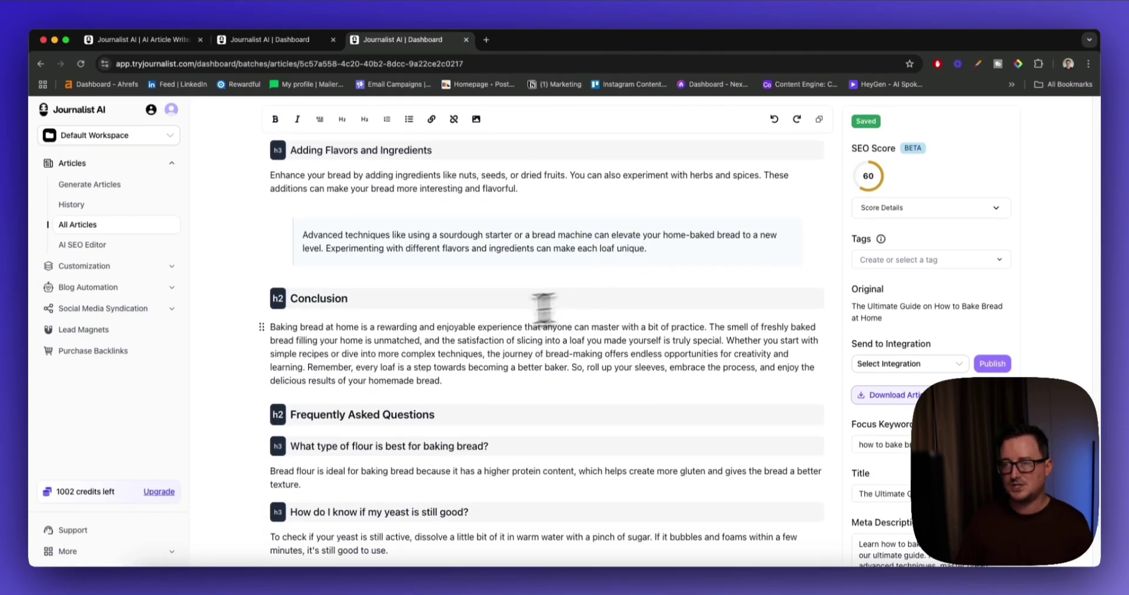
scroll(531, 310, down, 2)
scroll(517, 318, up, 15)
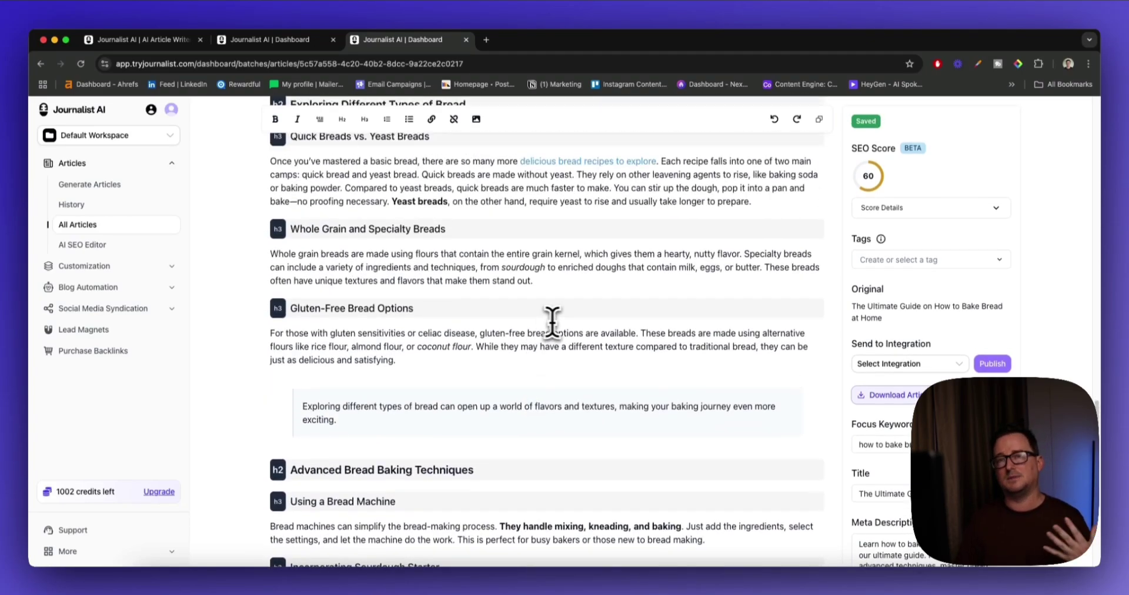
scroll(576, 323, down, 2)
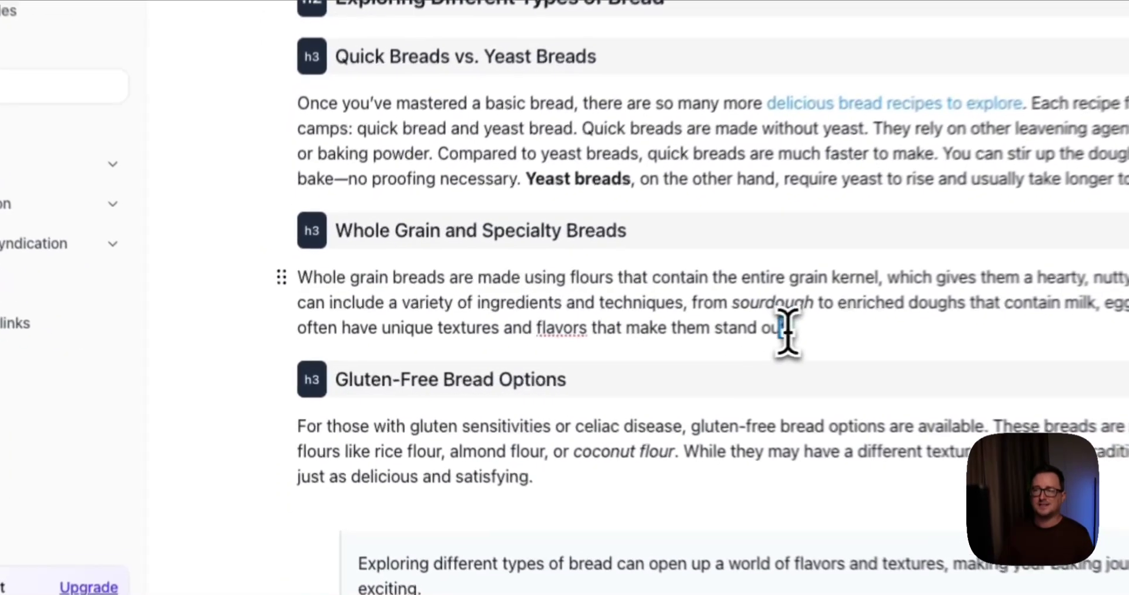
Select the Whole Grain paragraph and add the suggested external links for 'sourdough' and 'enriched doughs'
drag(533, 353, 270, 327)
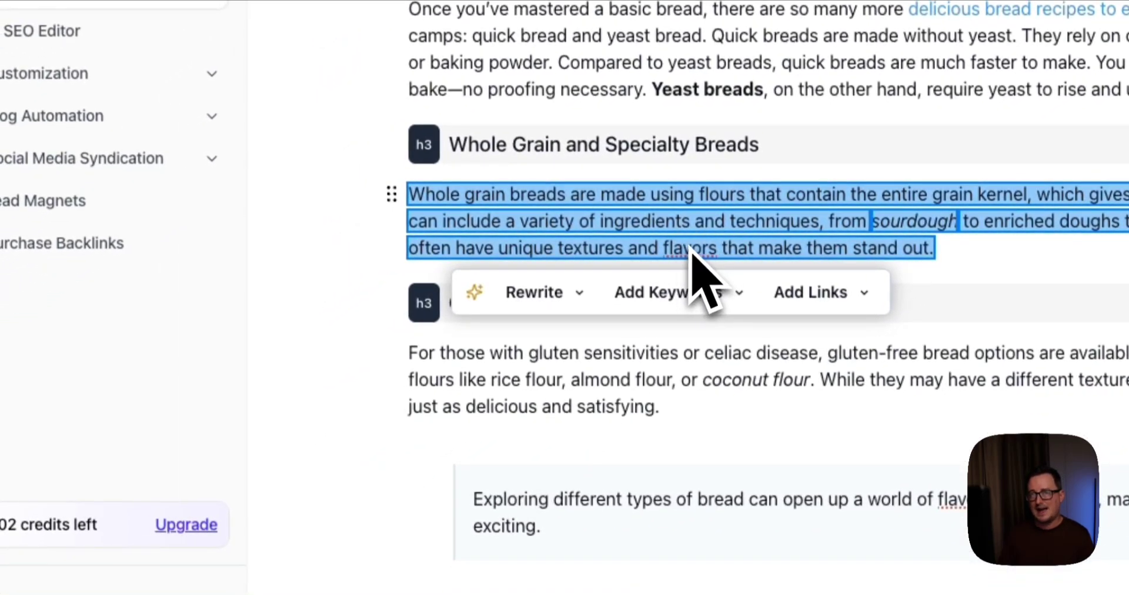
click(563, 303)
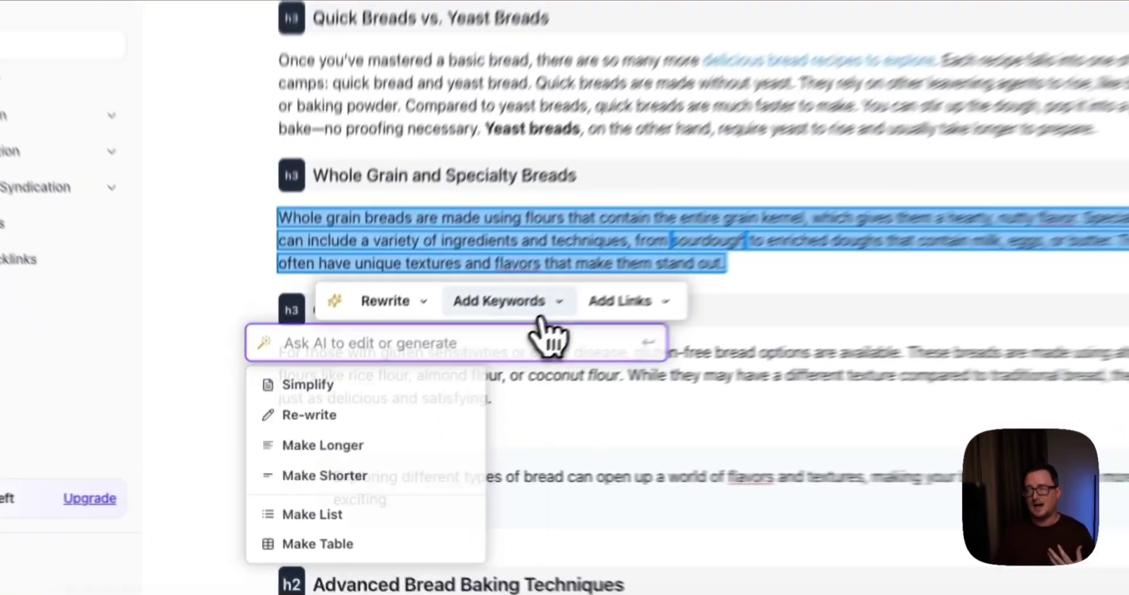
click(400, 375)
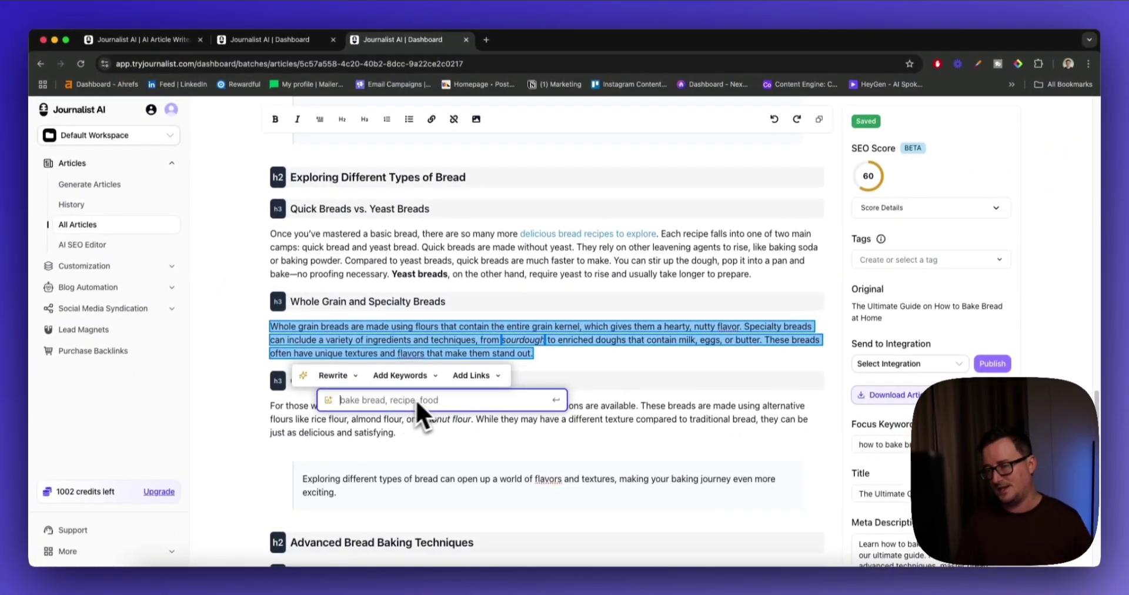
click(478, 376)
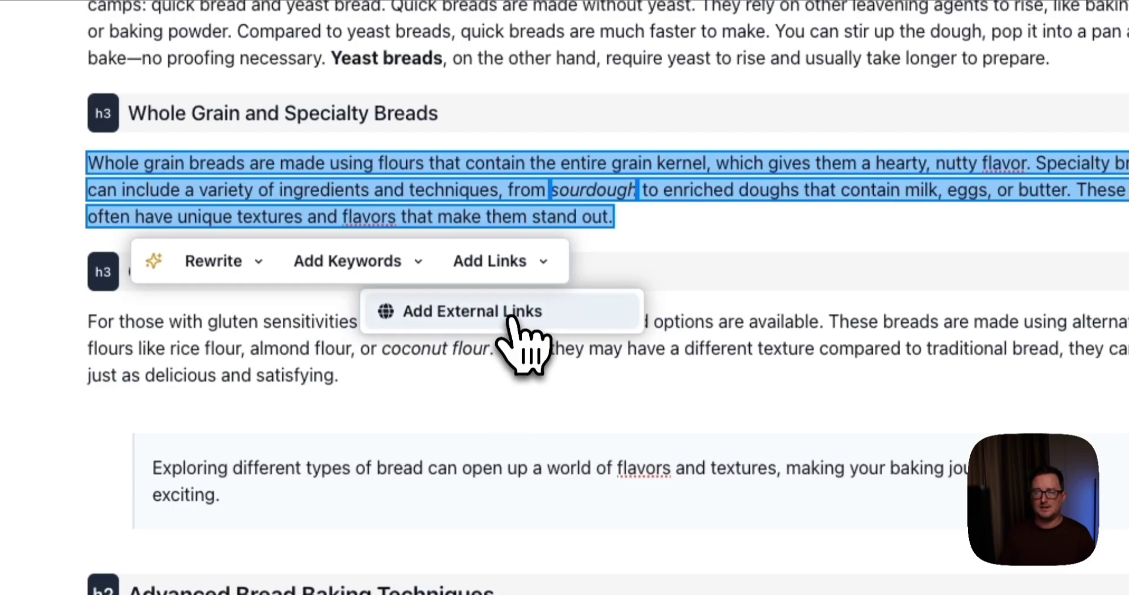
click(510, 324)
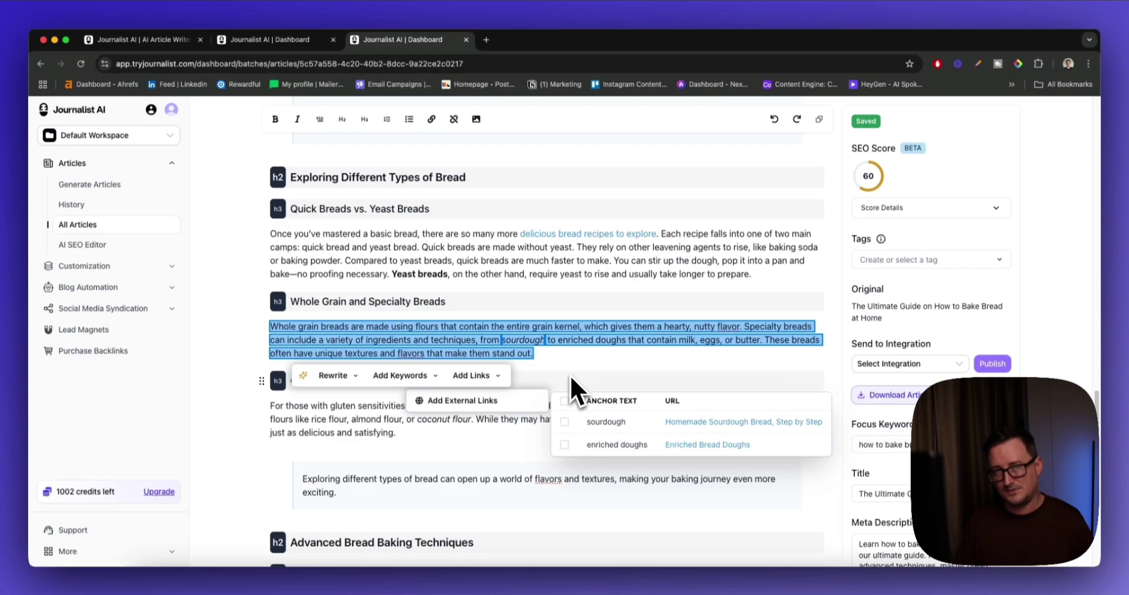
click(565, 422)
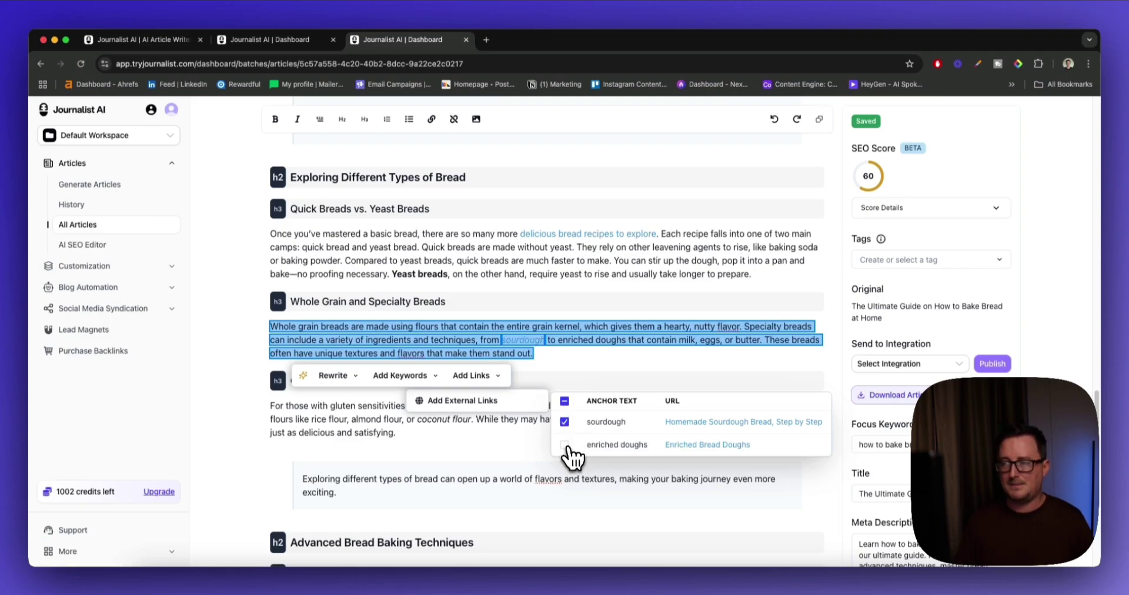
click(565, 445)
click(575, 376)
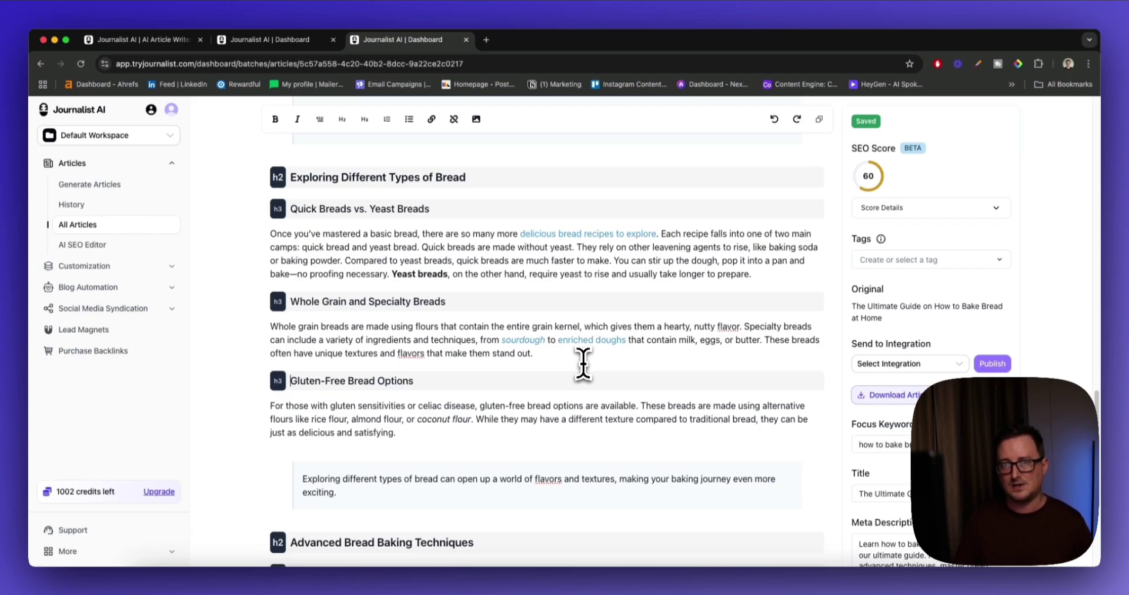
Insert a placeholder image on a new line after the yeast varieties paragraph
scroll(586, 370, up, 15)
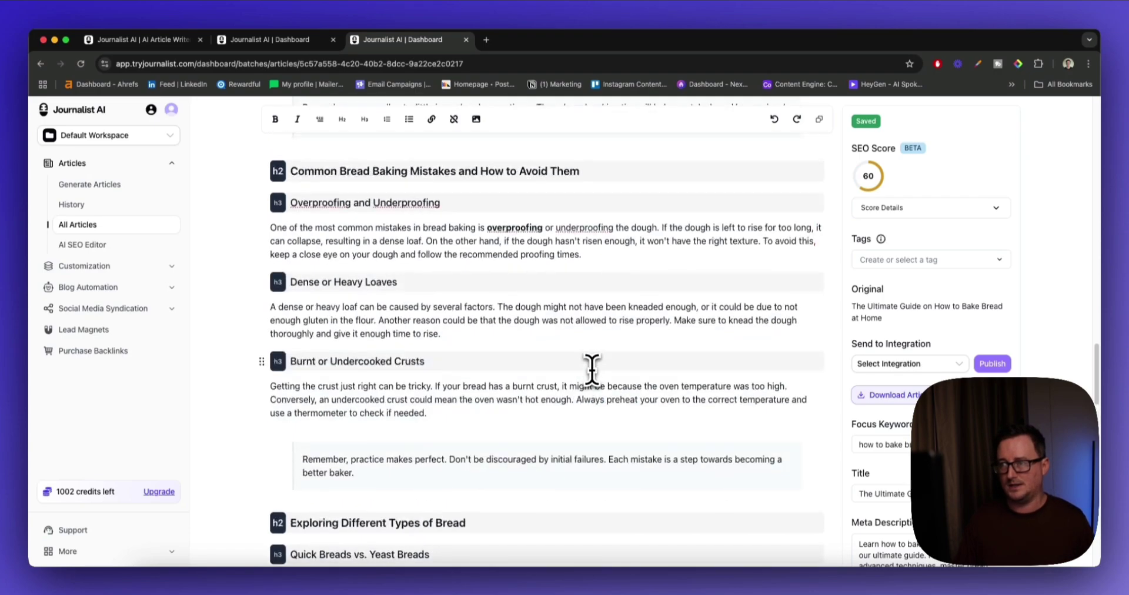
scroll(598, 371, up, 6)
click(662, 321)
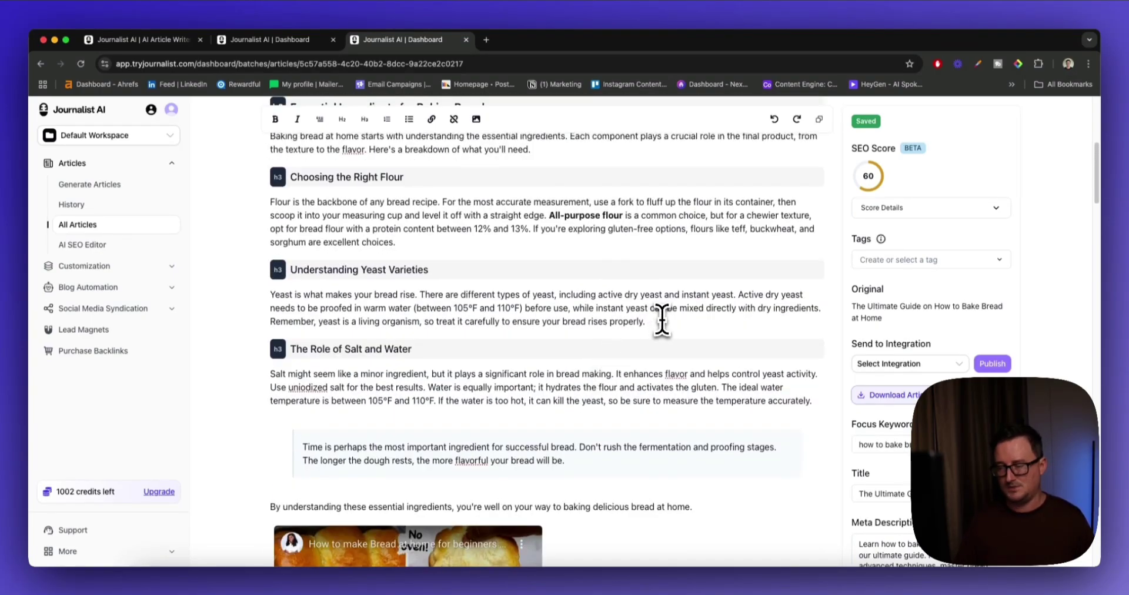
key(Return)
key(Return)
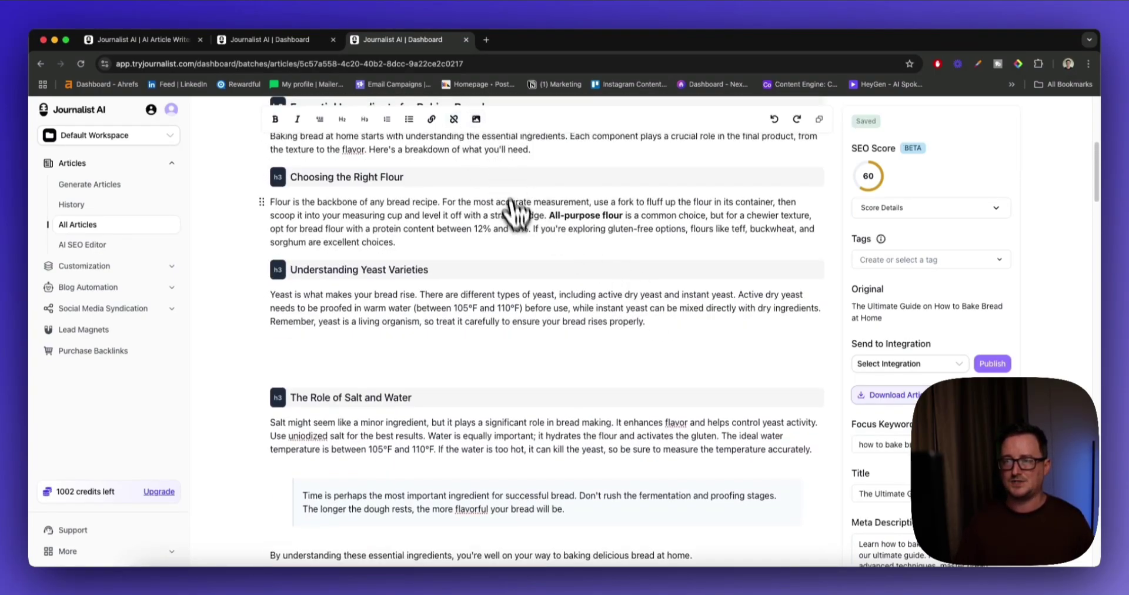
key(ctrl+v)
click(395, 404)
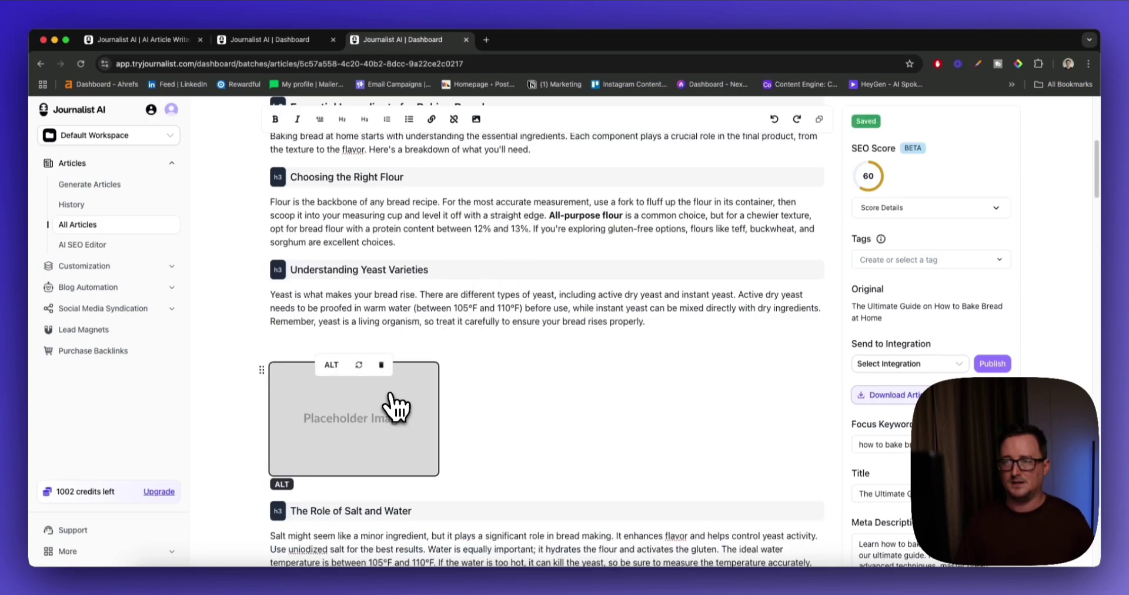
Replace it with an AI image generated from 'loaf of sliced sourdough with melted butter' and accept it
click(357, 364)
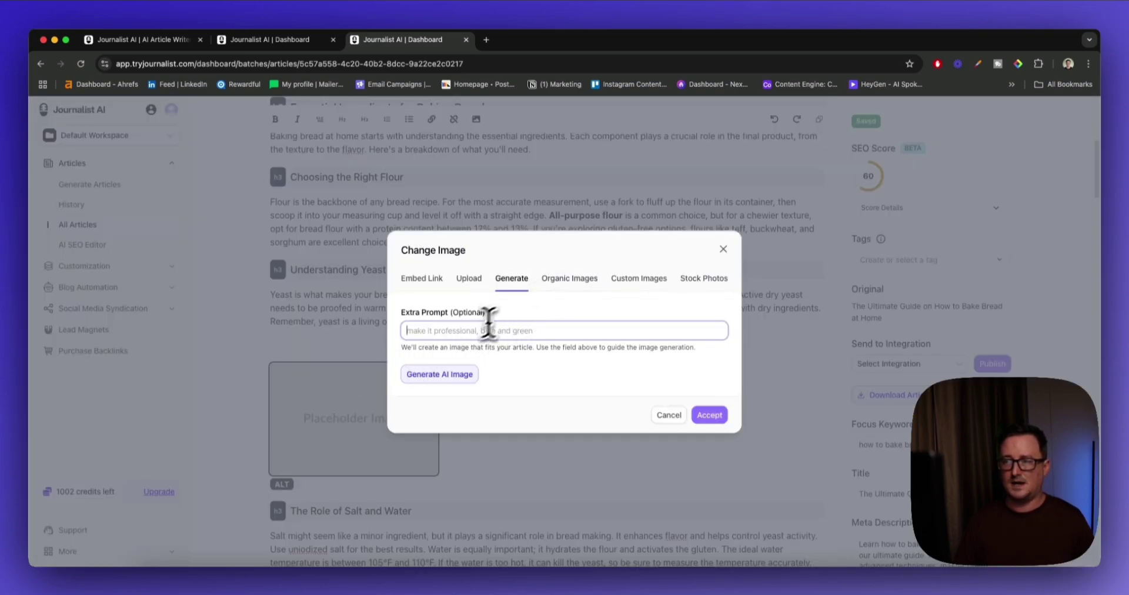
click(486, 328)
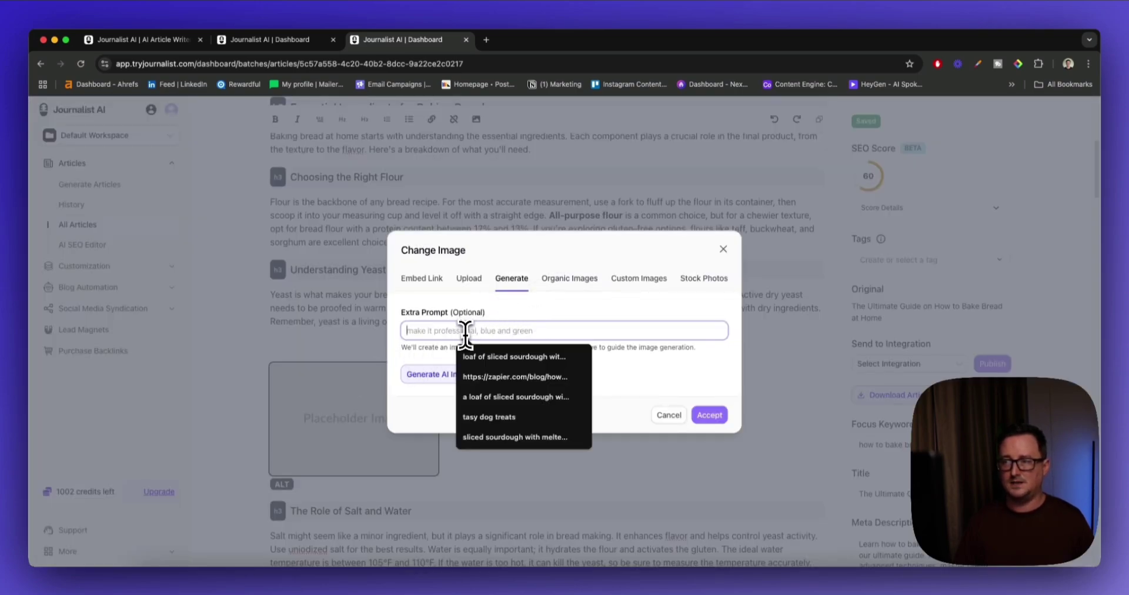
click(492, 357)
click(450, 376)
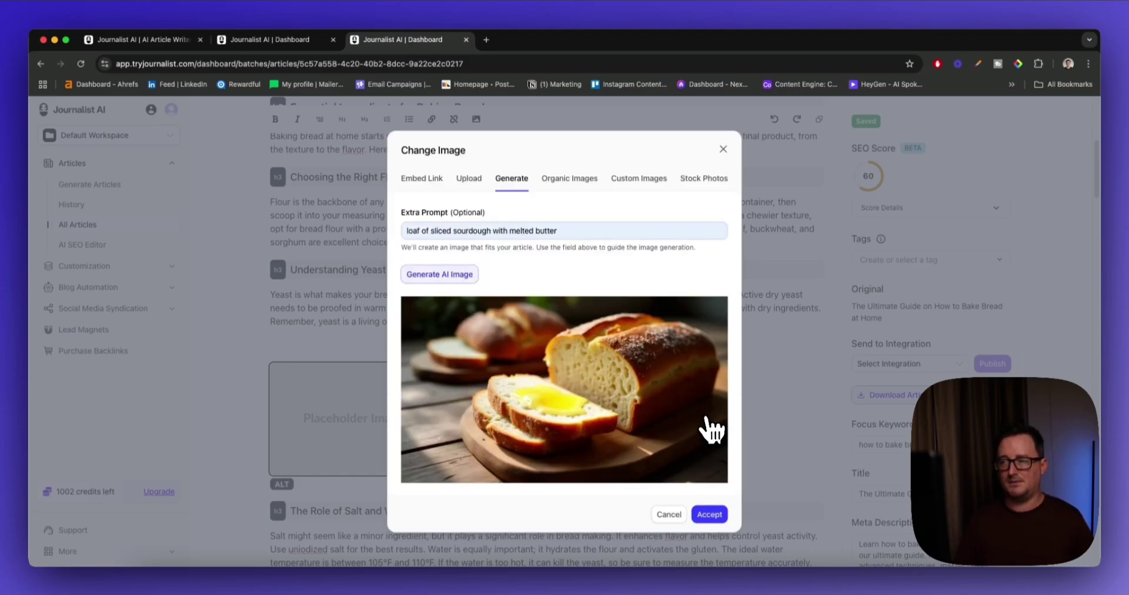
click(710, 514)
scroll(701, 461, up, 6)
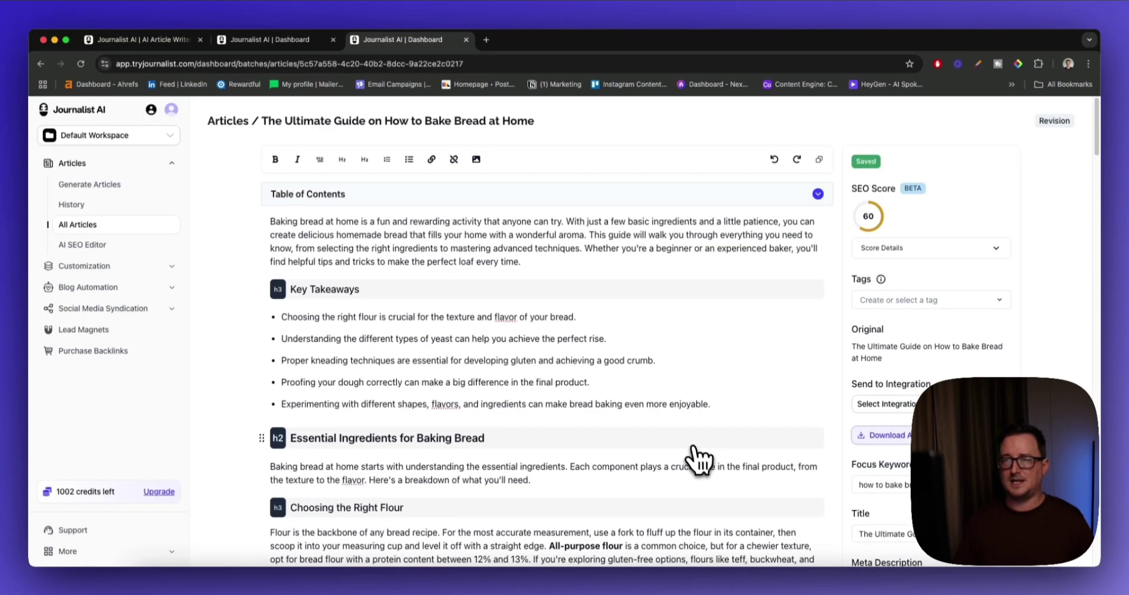